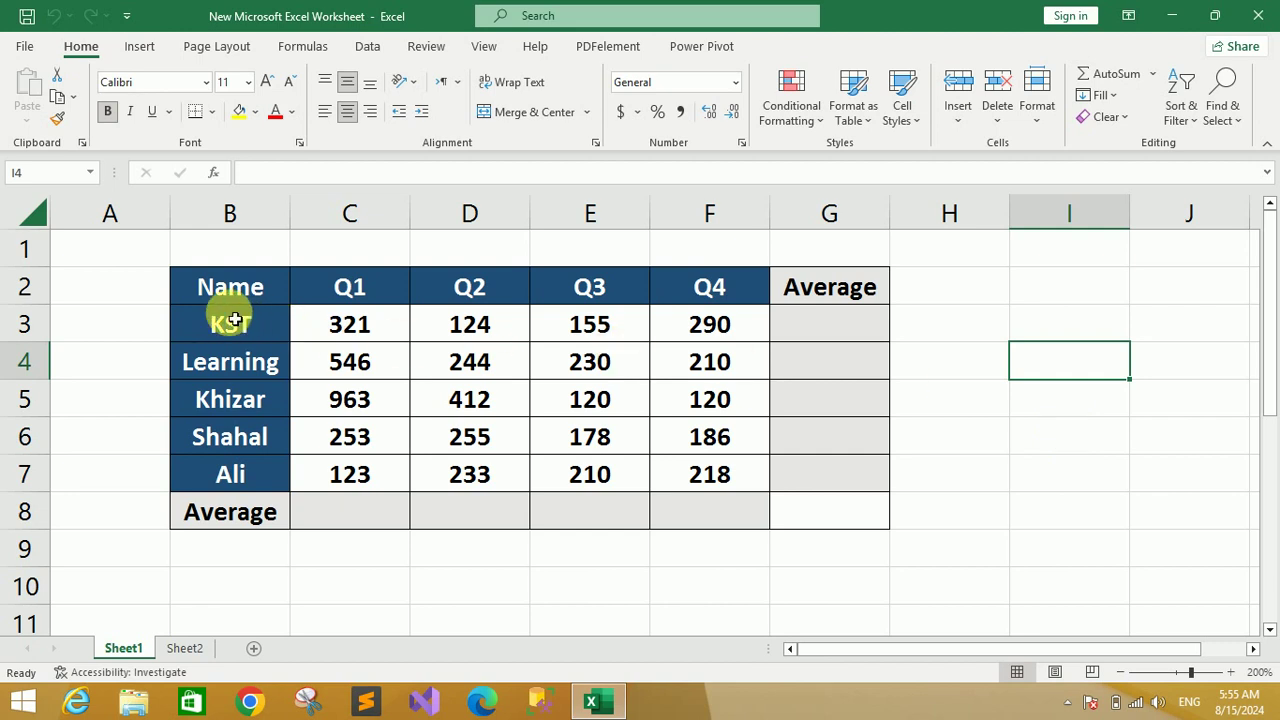
- Highlight the names KST through Ali and KST's four quarterly figures
drag(230, 328, 230, 474)
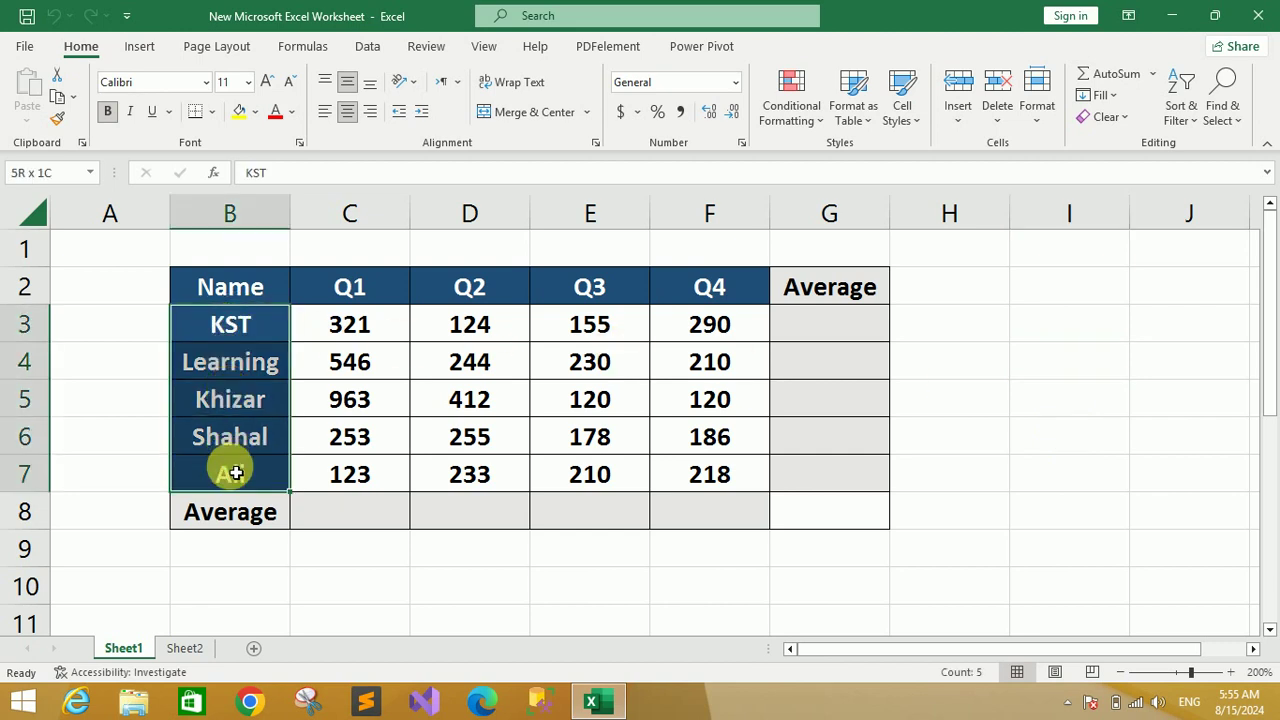
drag(353, 323, 474, 326)
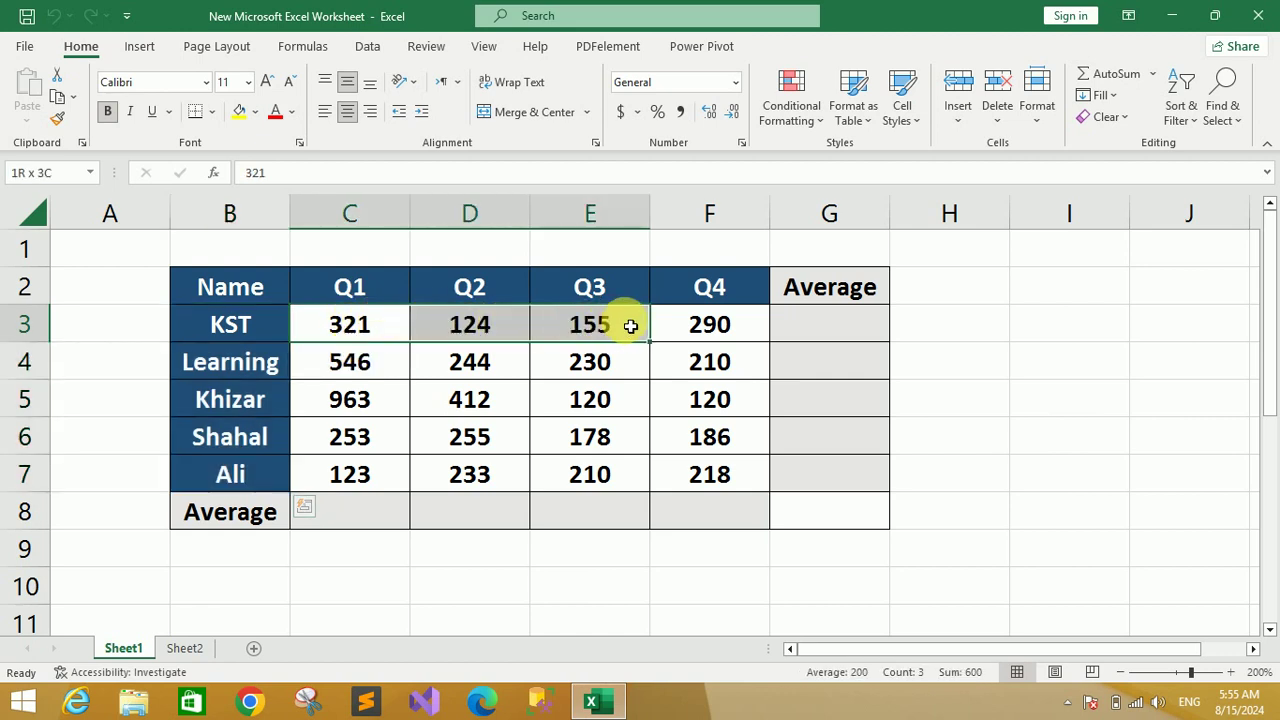
drag(474, 326, 724, 329)
click(724, 329)
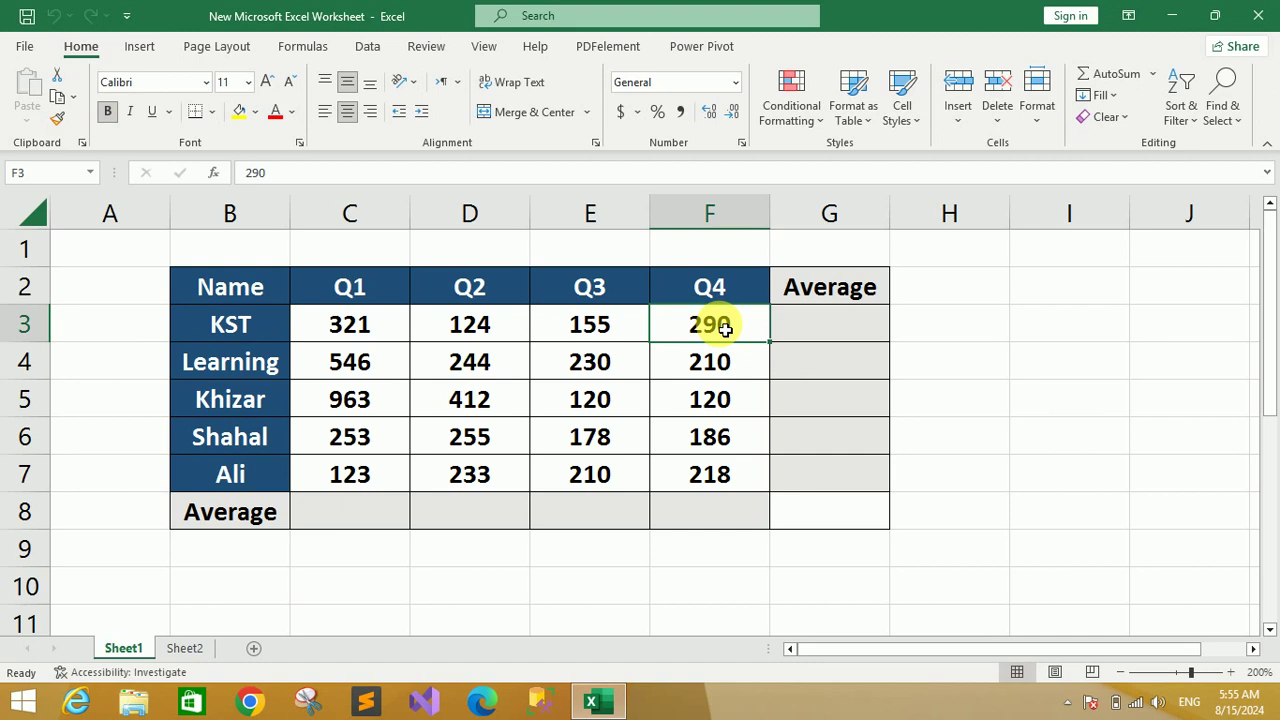
click(220, 341)
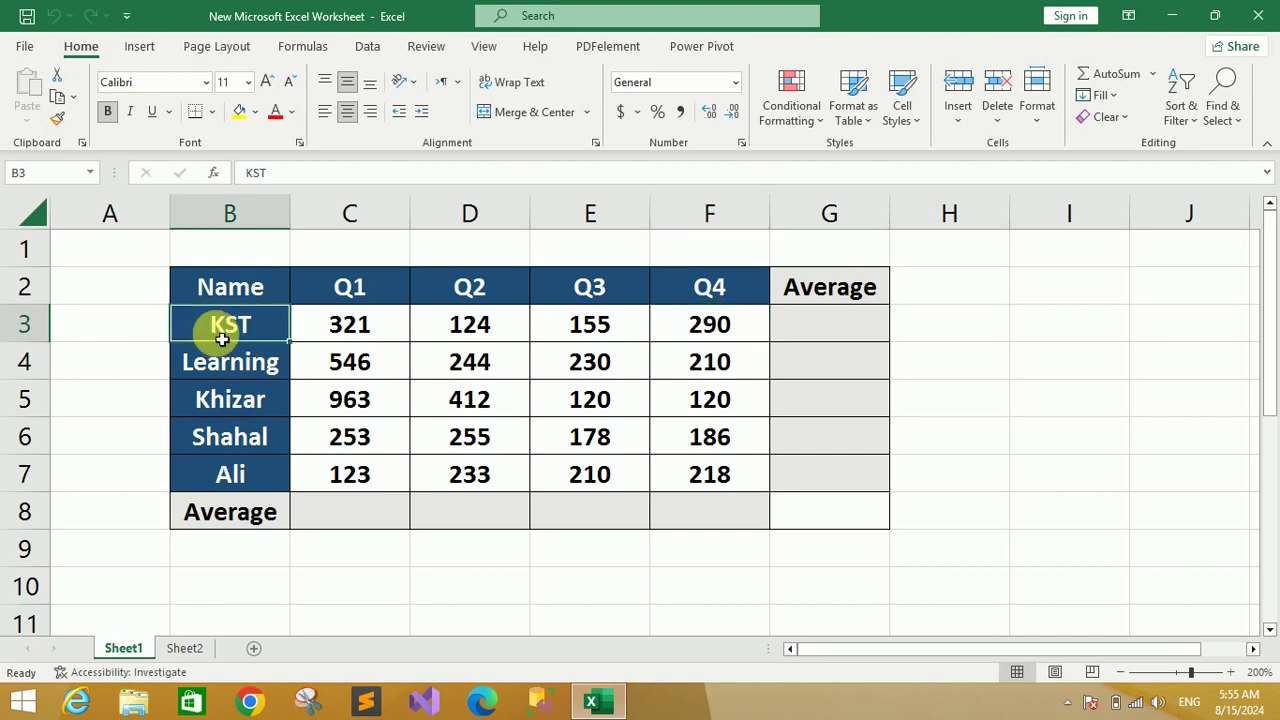
drag(326, 334, 703, 329)
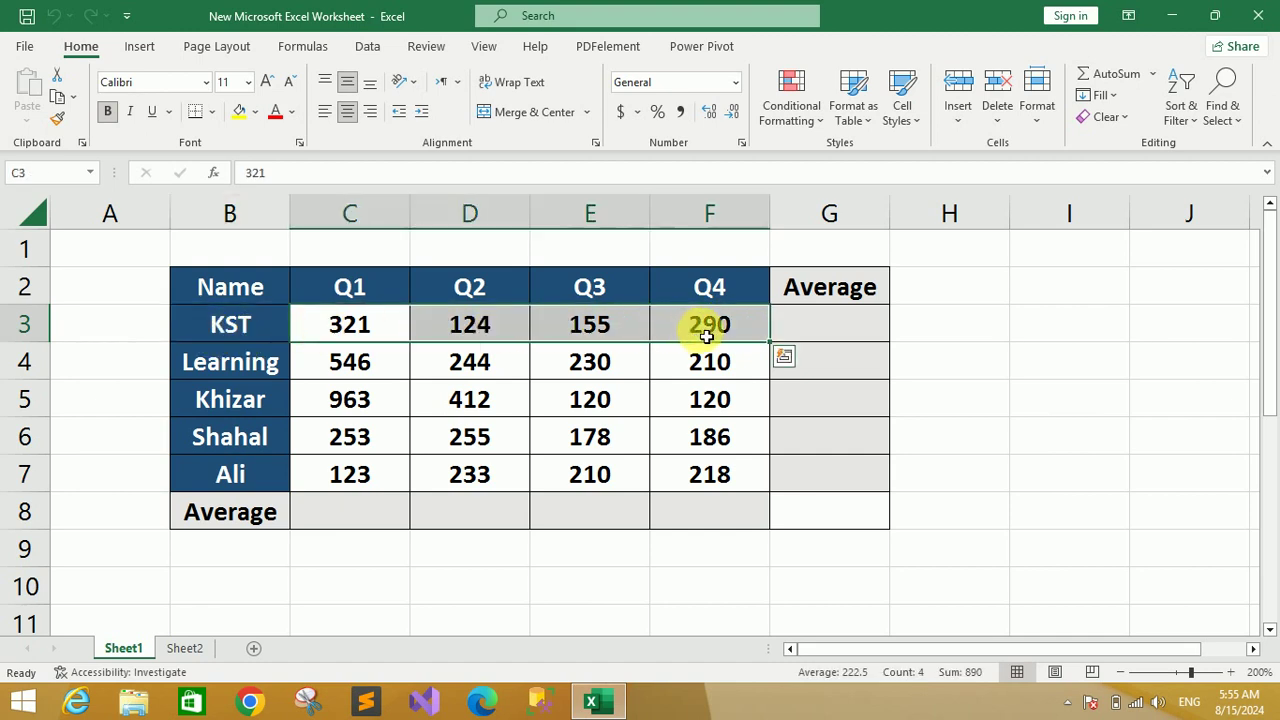
click(808, 334)
- Point out the Q1 values, the empty C8, D8 and G3 cells, and KST's quarterly figures again
drag(378, 331, 364, 482)
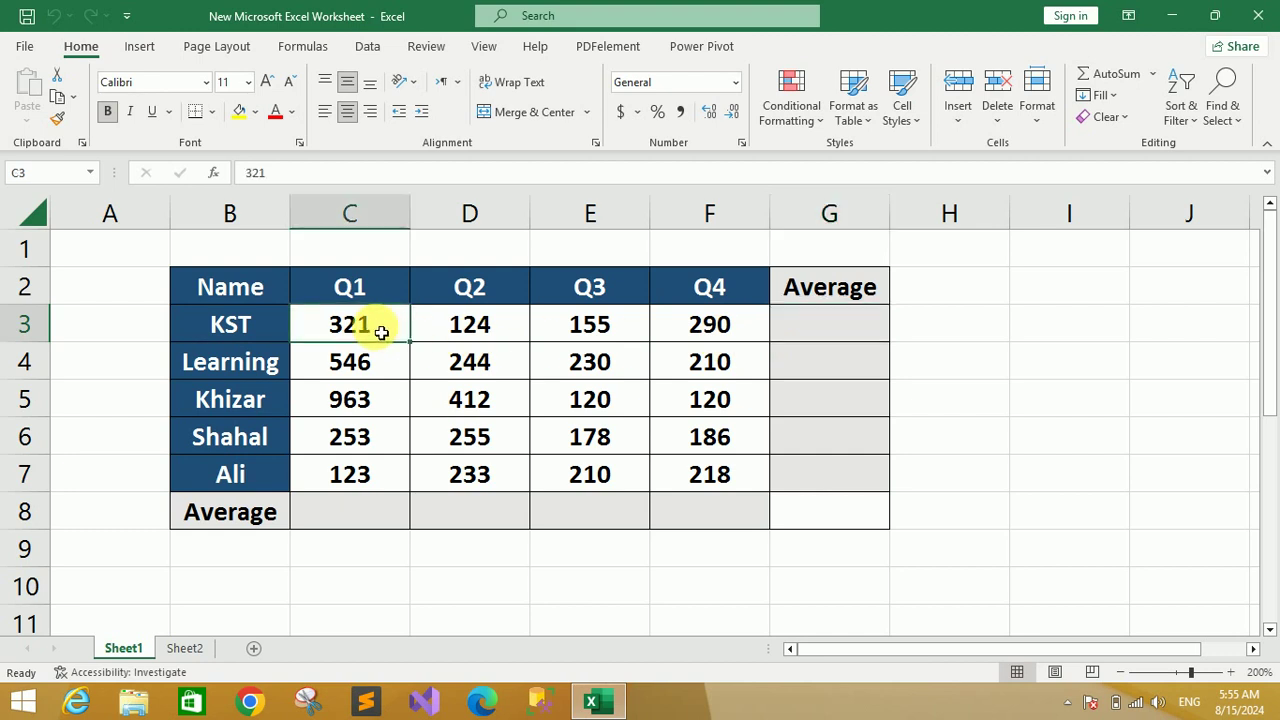
click(362, 508)
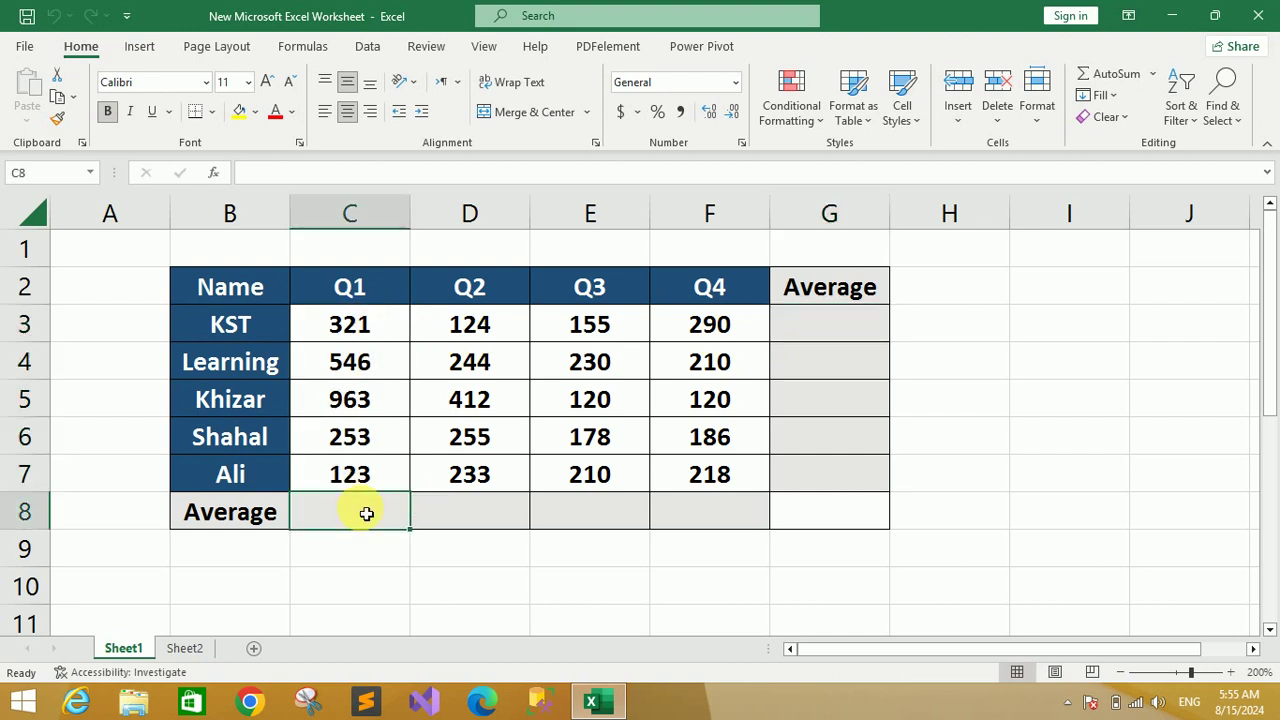
click(468, 508)
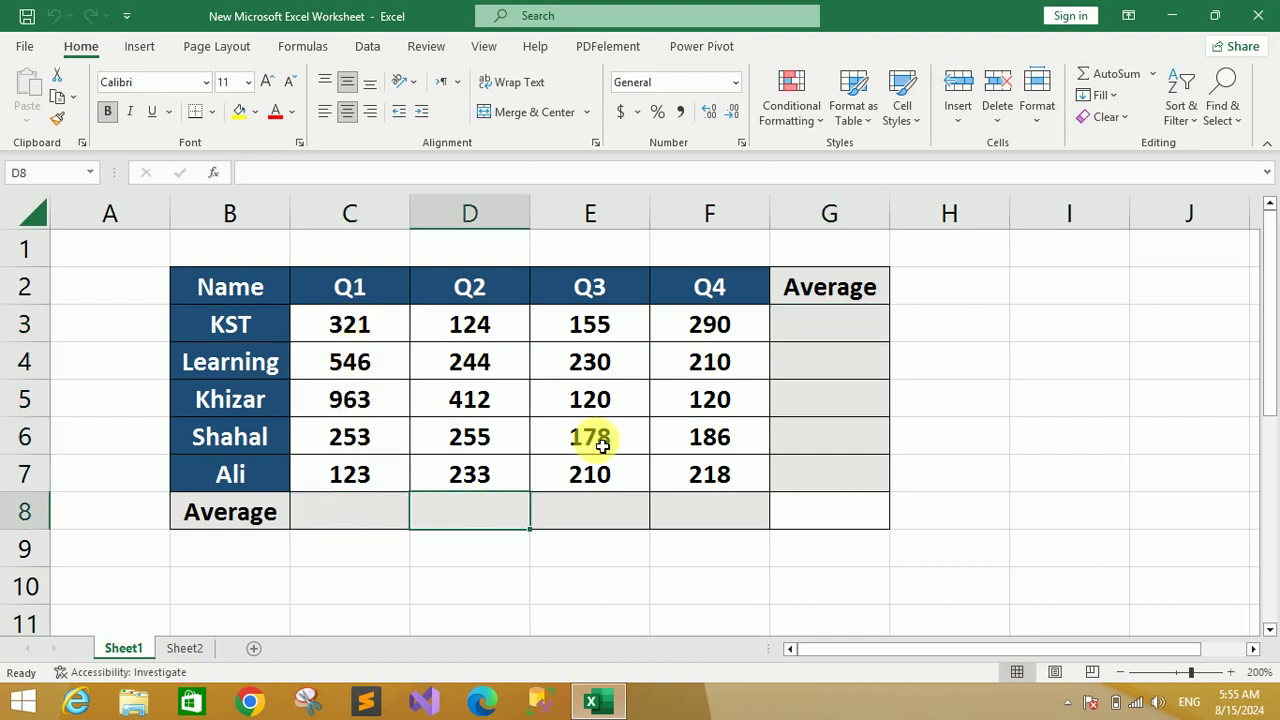
click(823, 337)
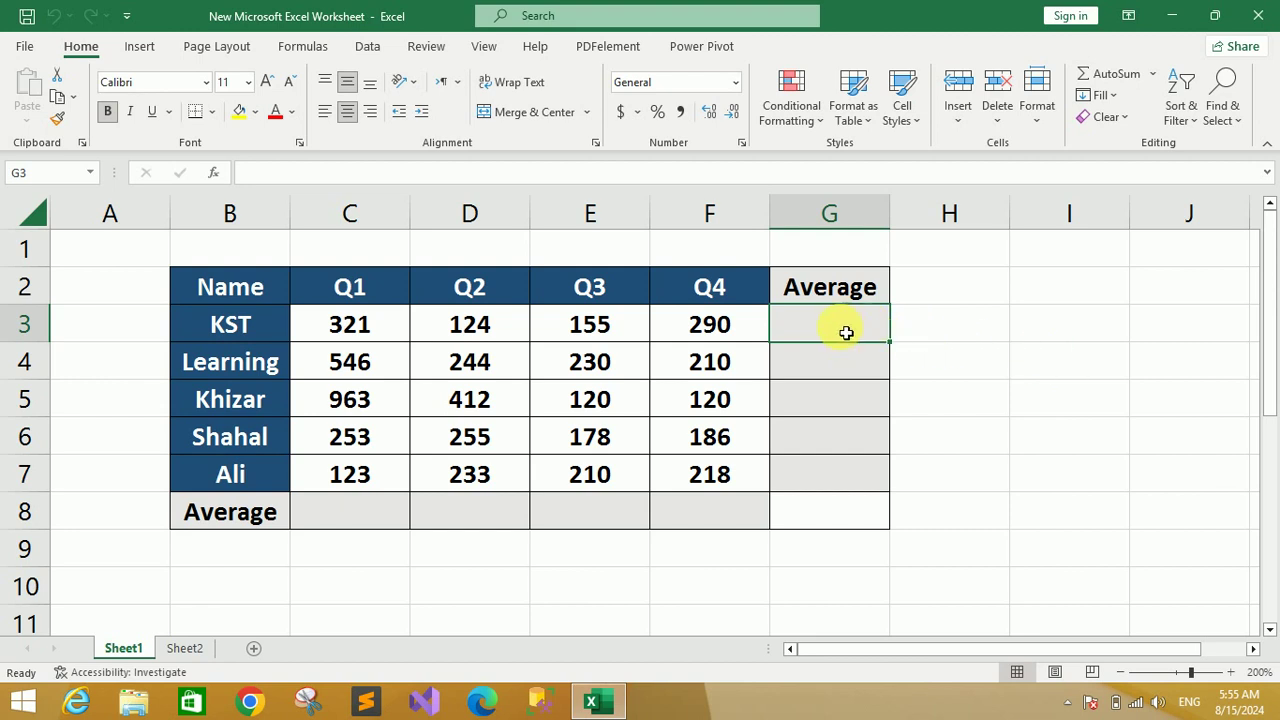
click(966, 334)
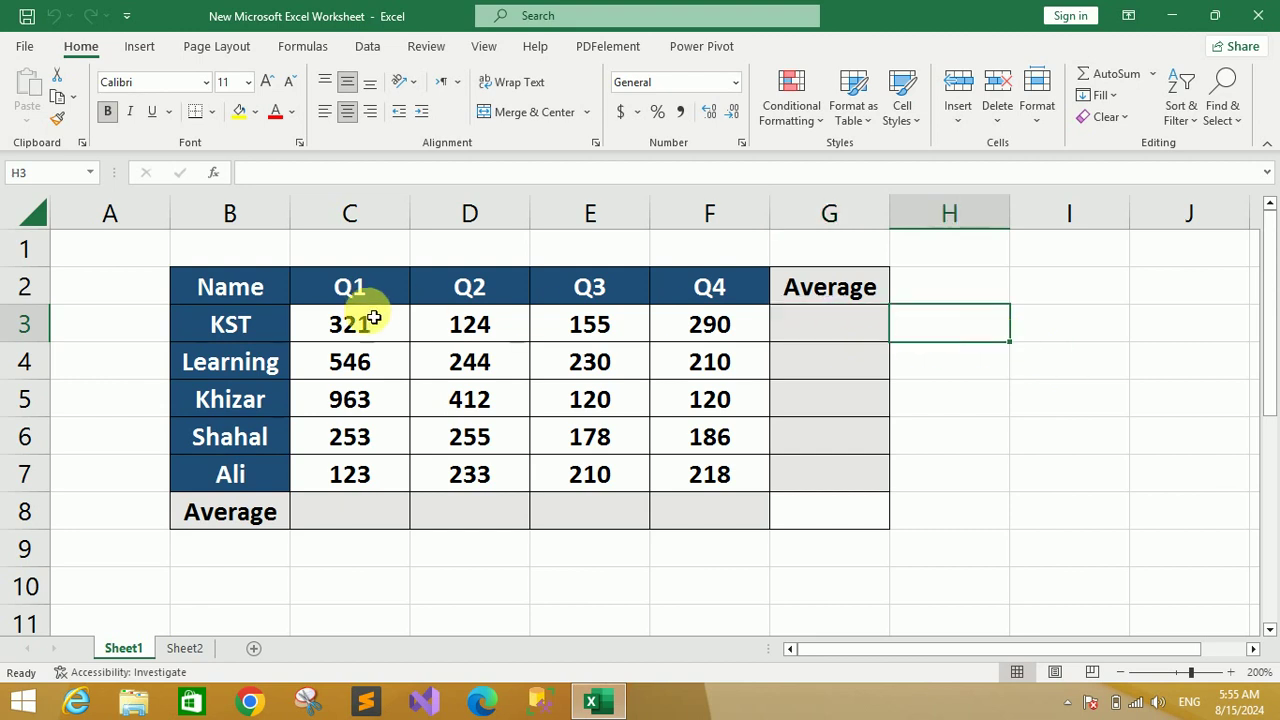
click(213, 333)
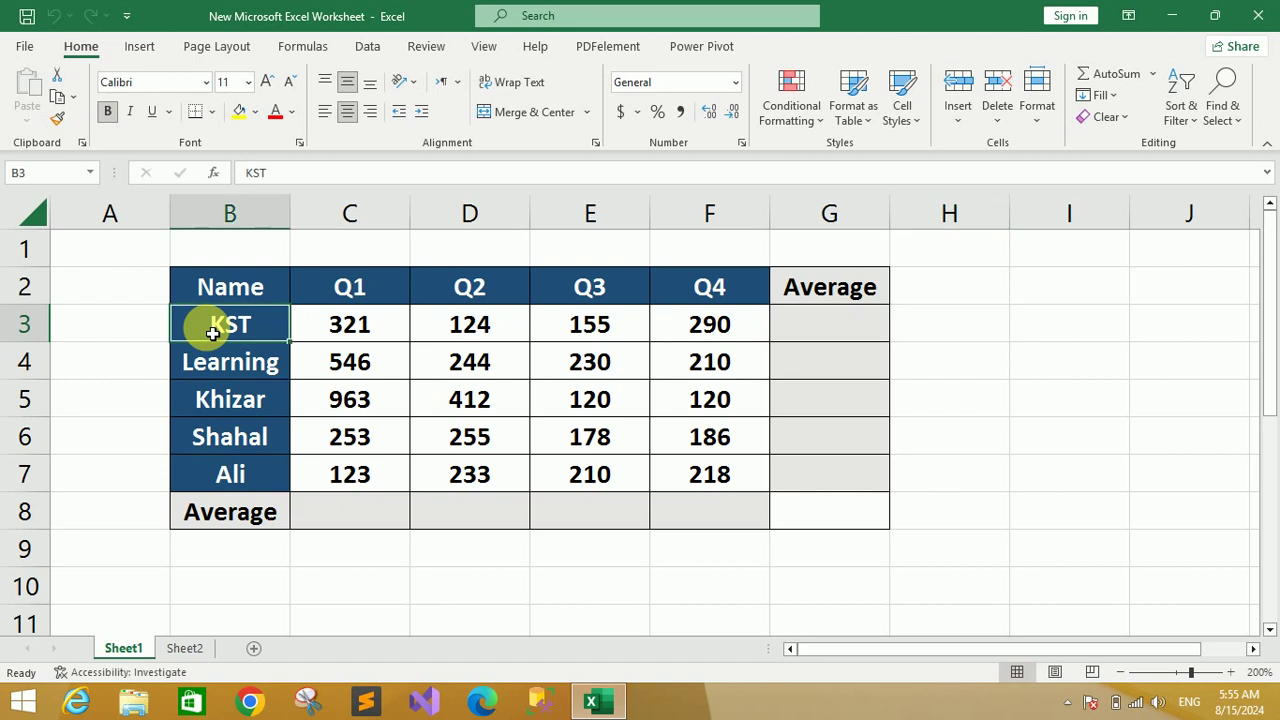
click(335, 326)
drag(370, 330, 735, 330)
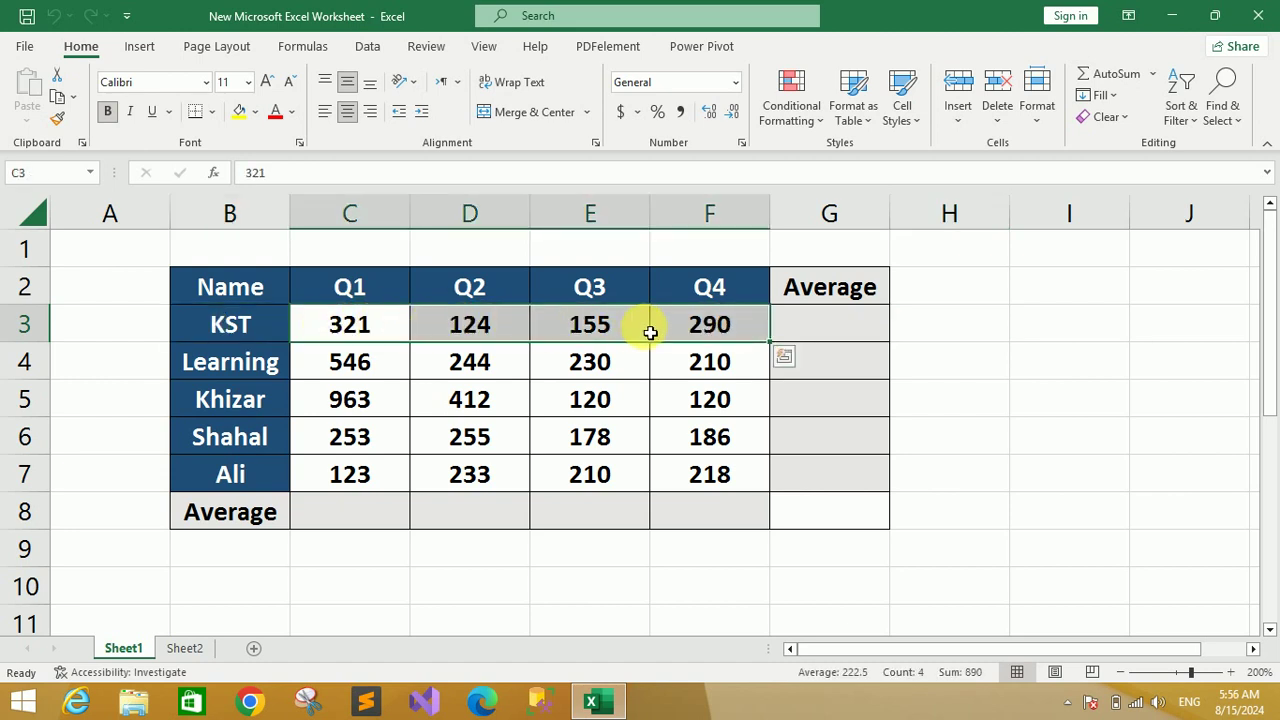
click(821, 332)
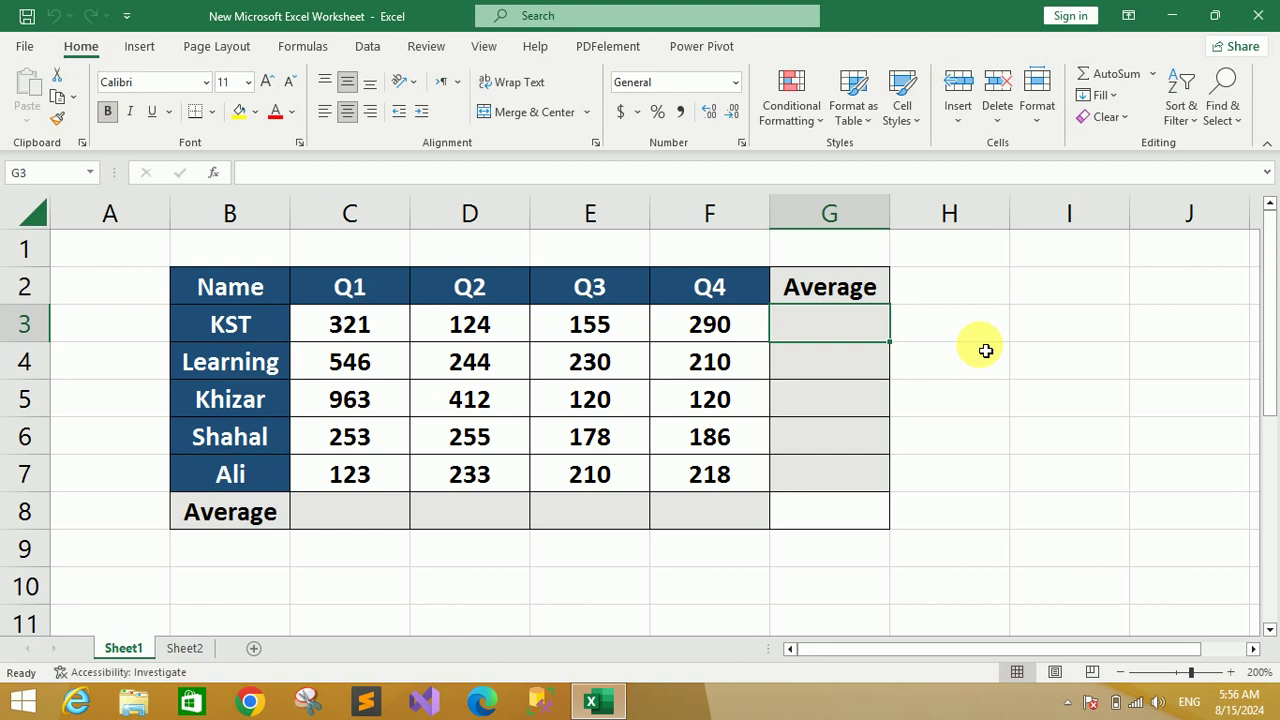
drag(363, 330, 695, 335)
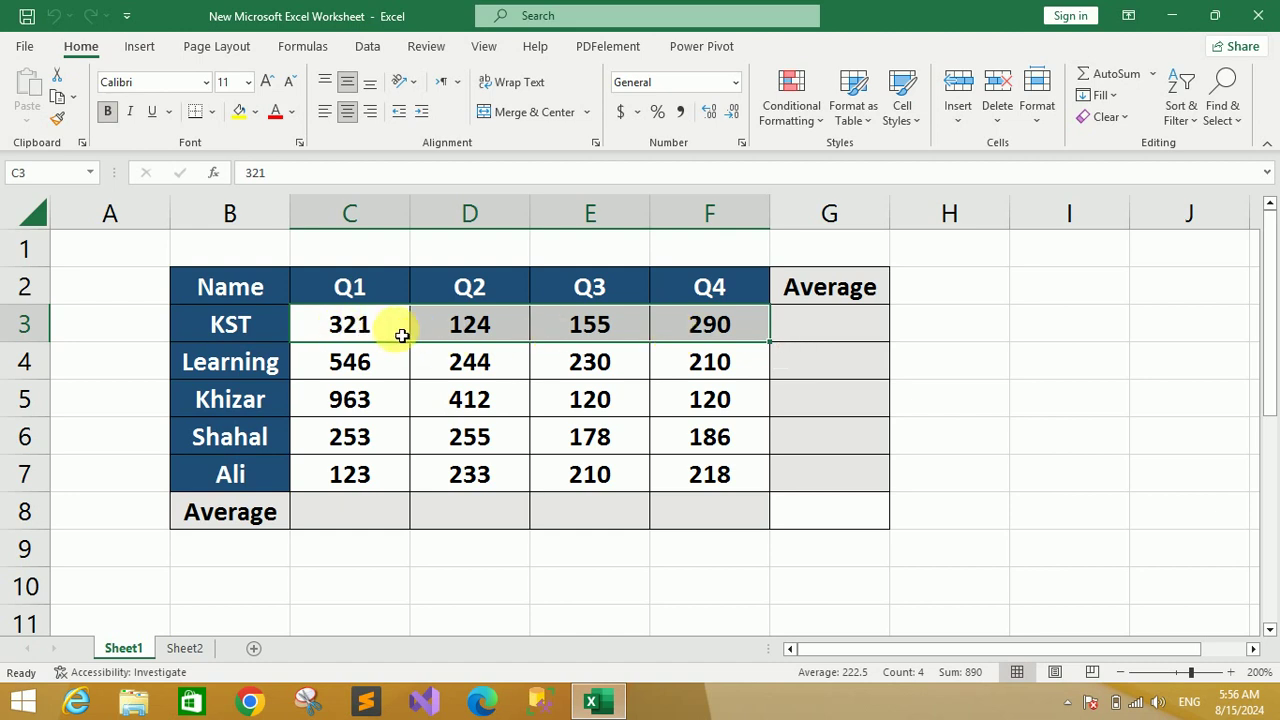
drag(352, 333, 683, 343)
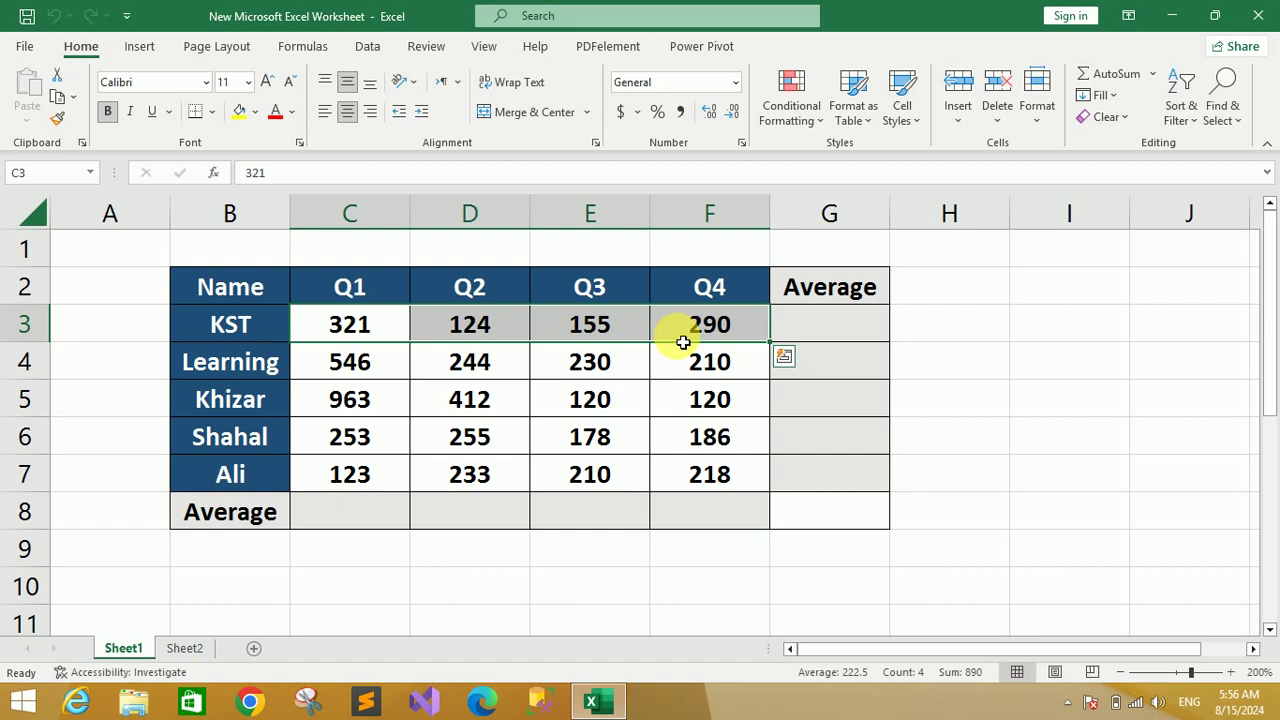
- Enter =AVERAGE(C3:F3) in G3 so KST's average shows 222.5
click(848, 334)
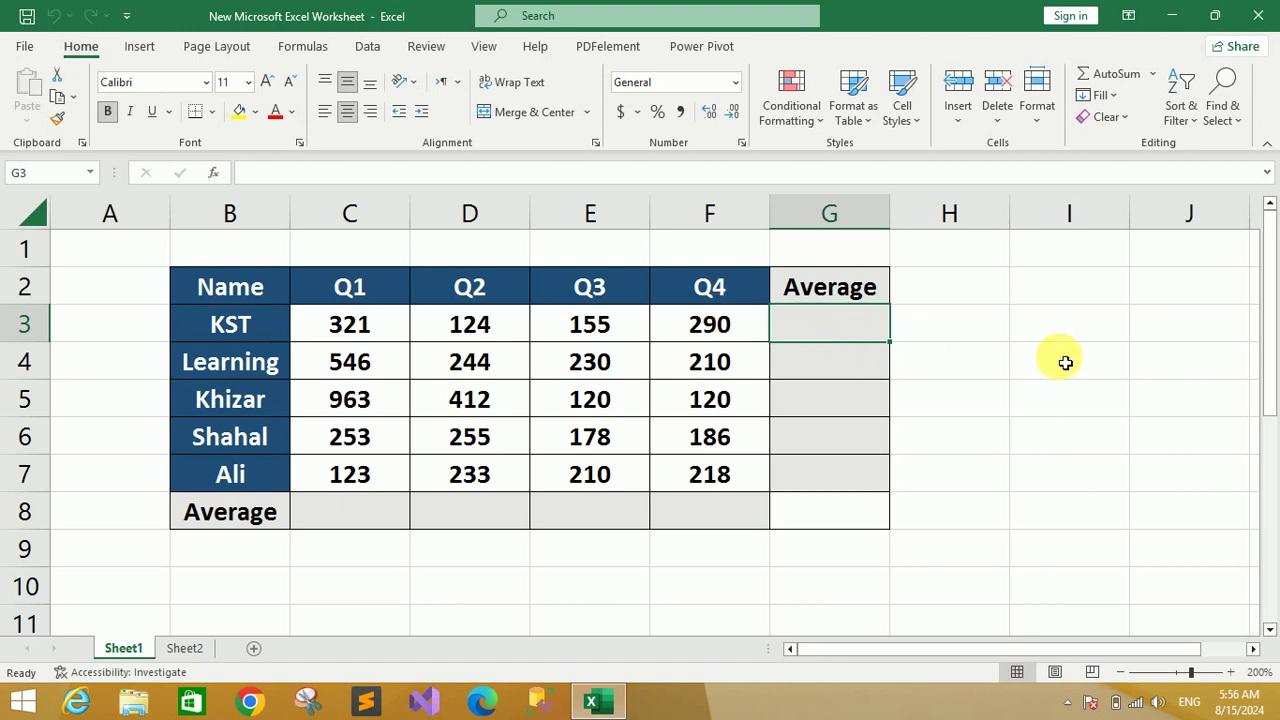
text(=)
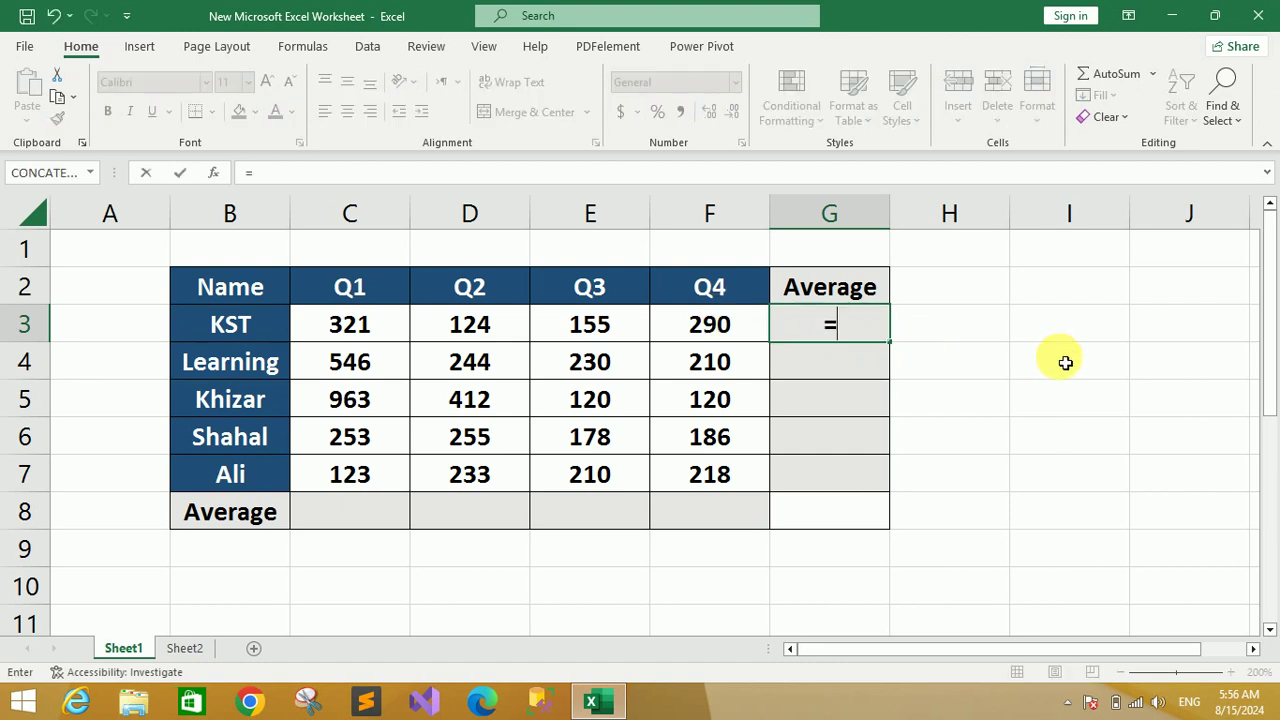
text(AVE)
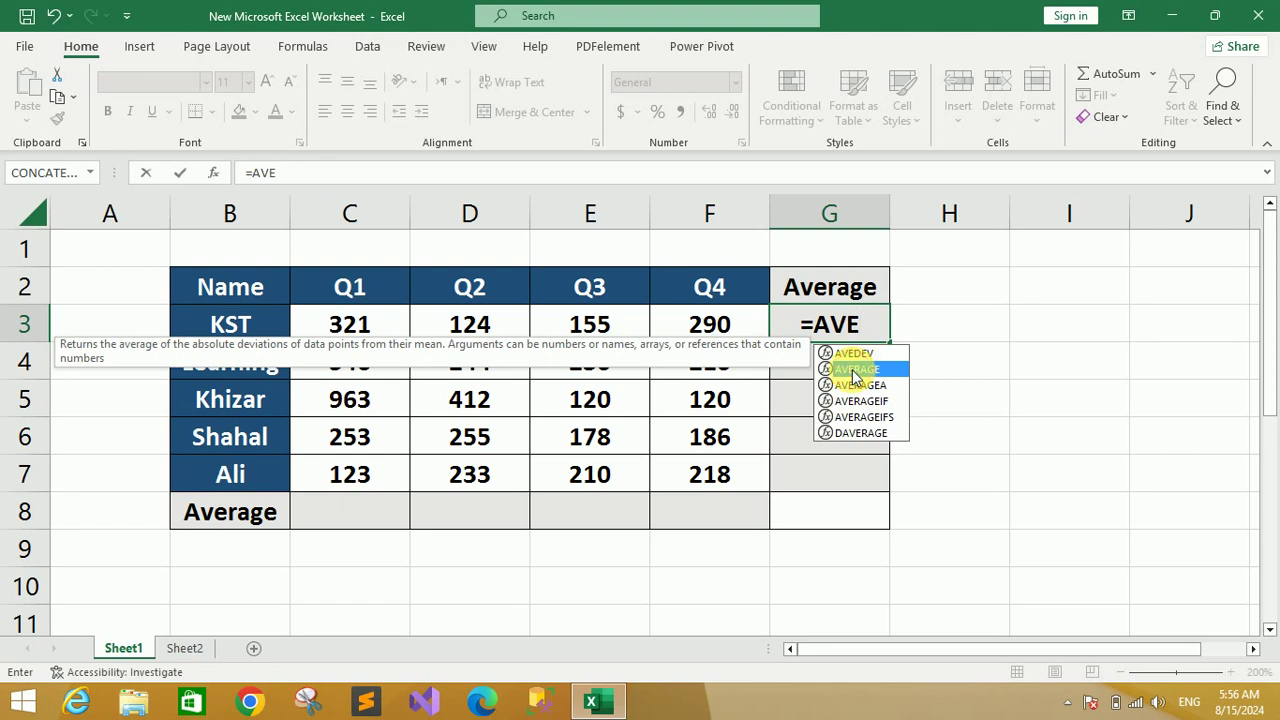
double_click(856, 369)
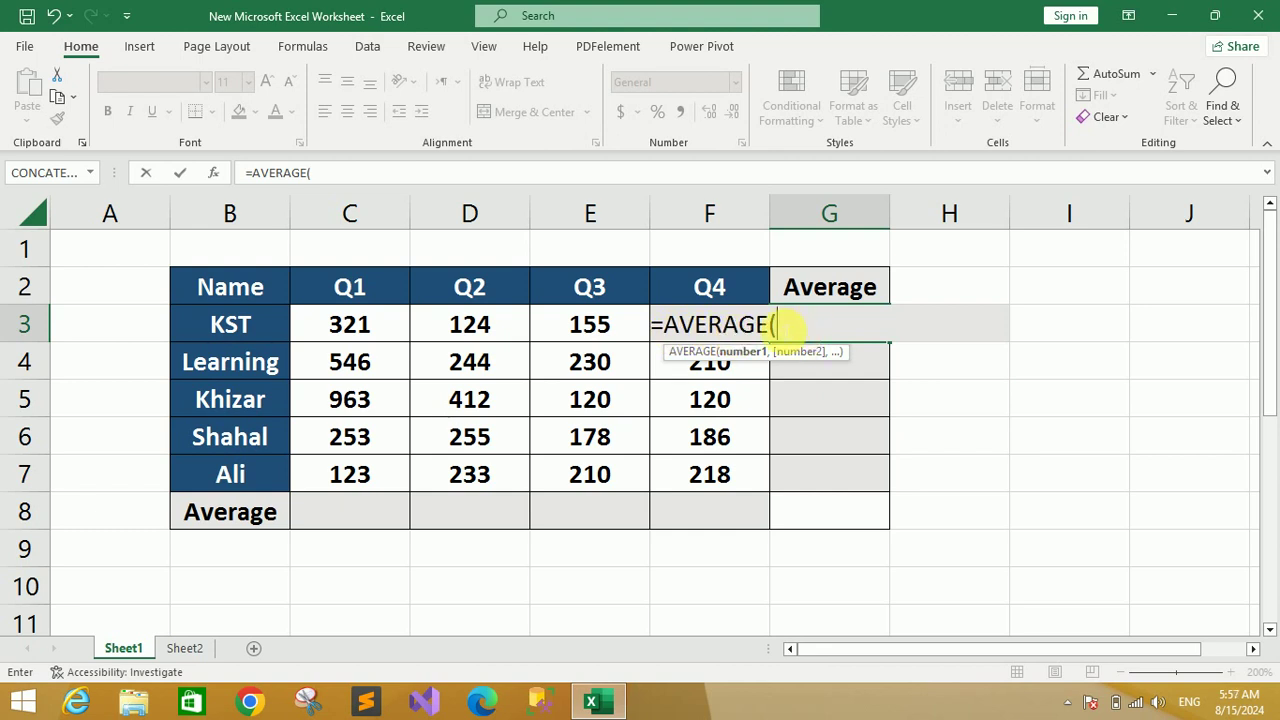
drag(343, 327, 657, 341)
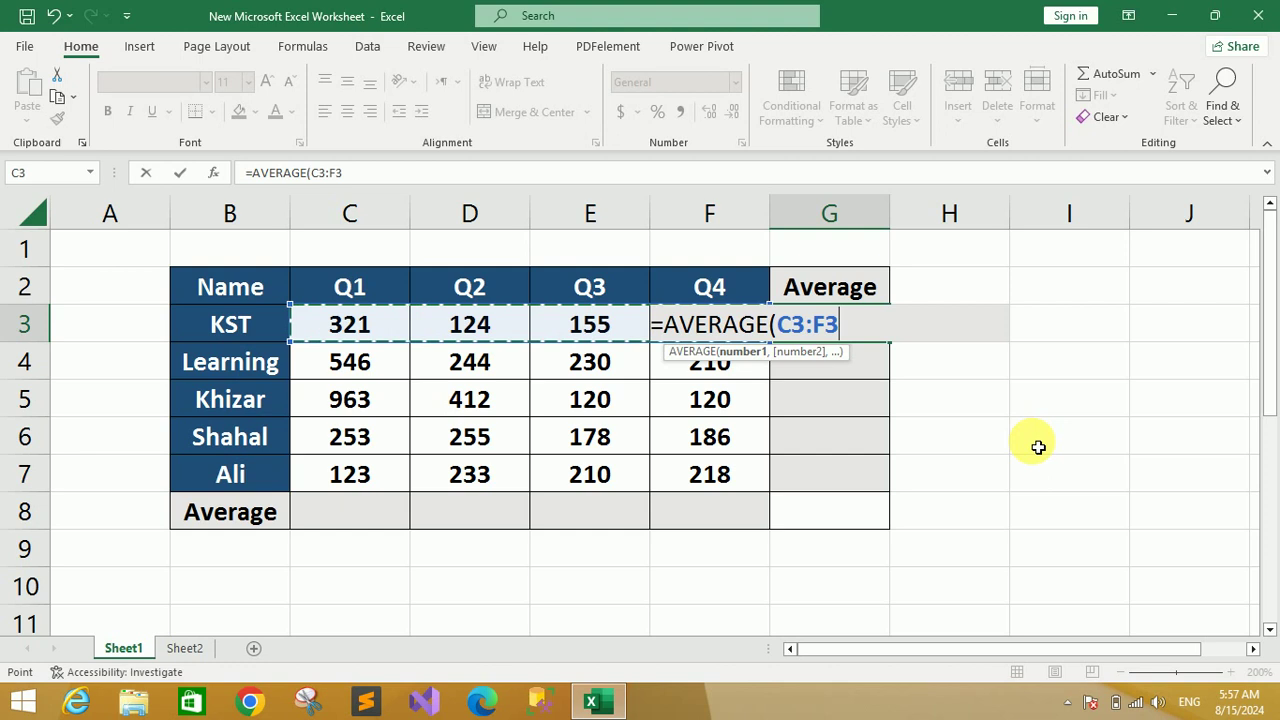
text())
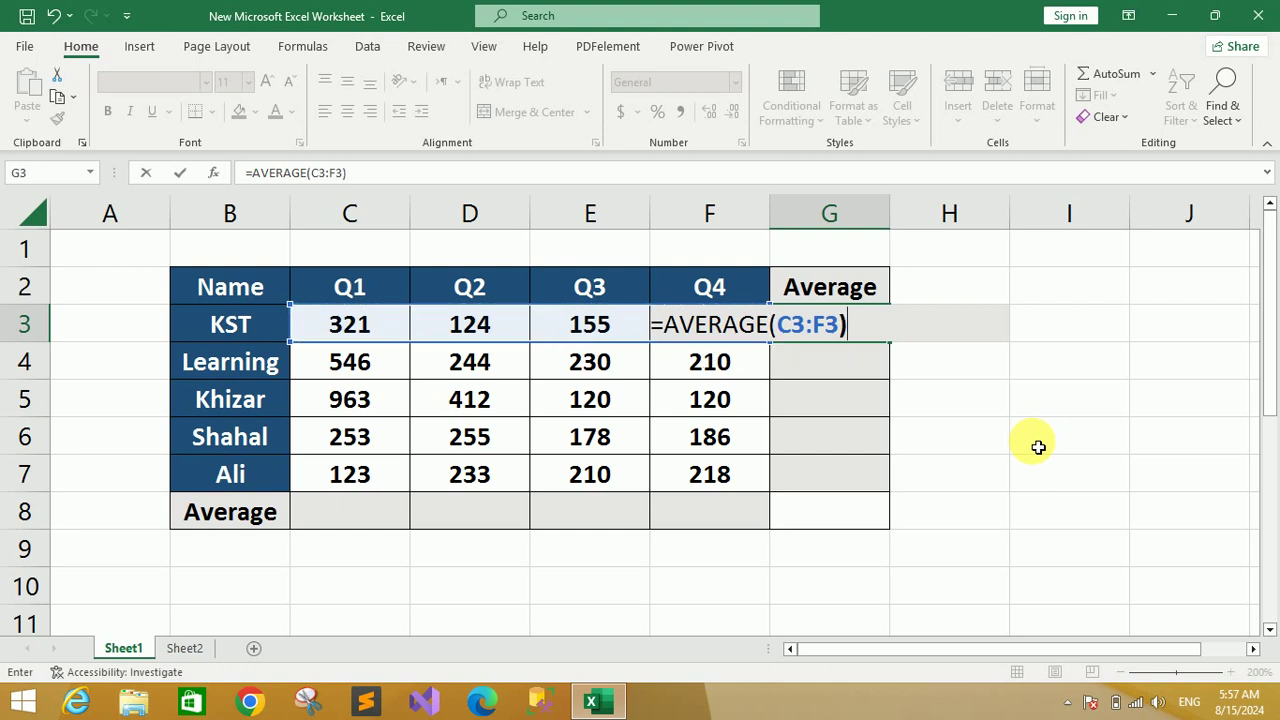
key(Return)
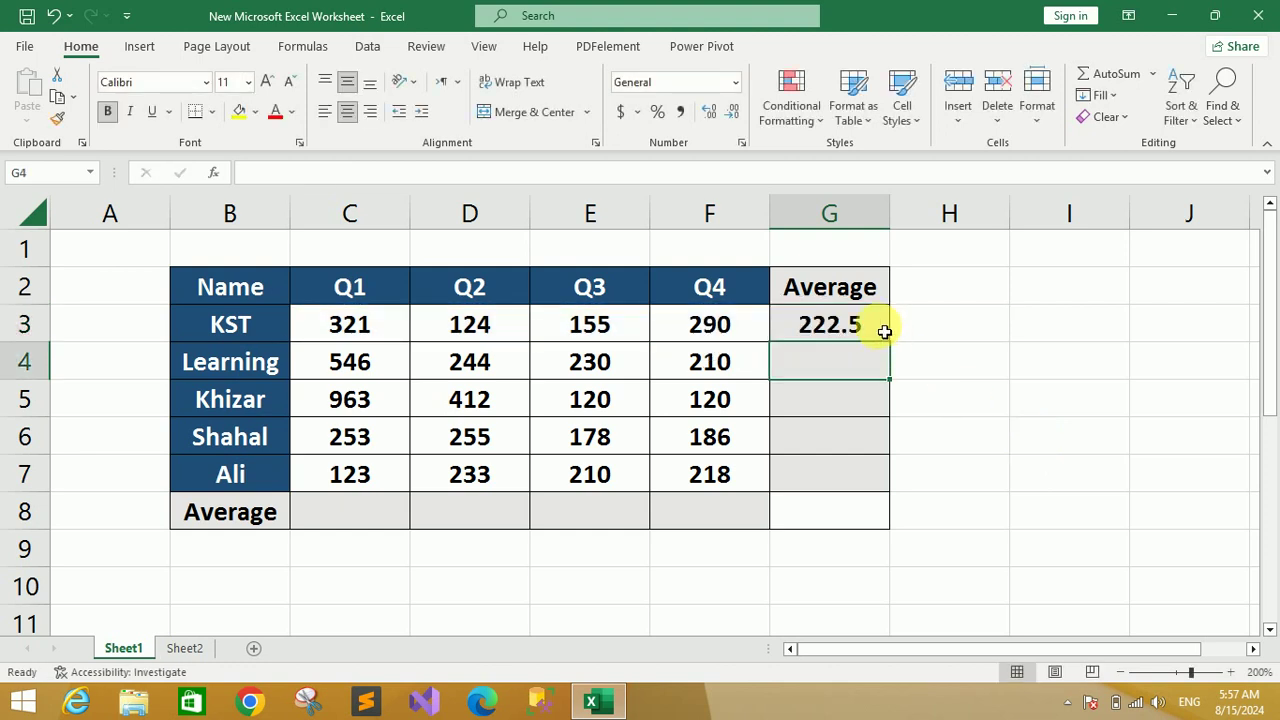
- Copy G3's average formula down to G7 for Learning, Khizar, Shahal and Ali
click(884, 331)
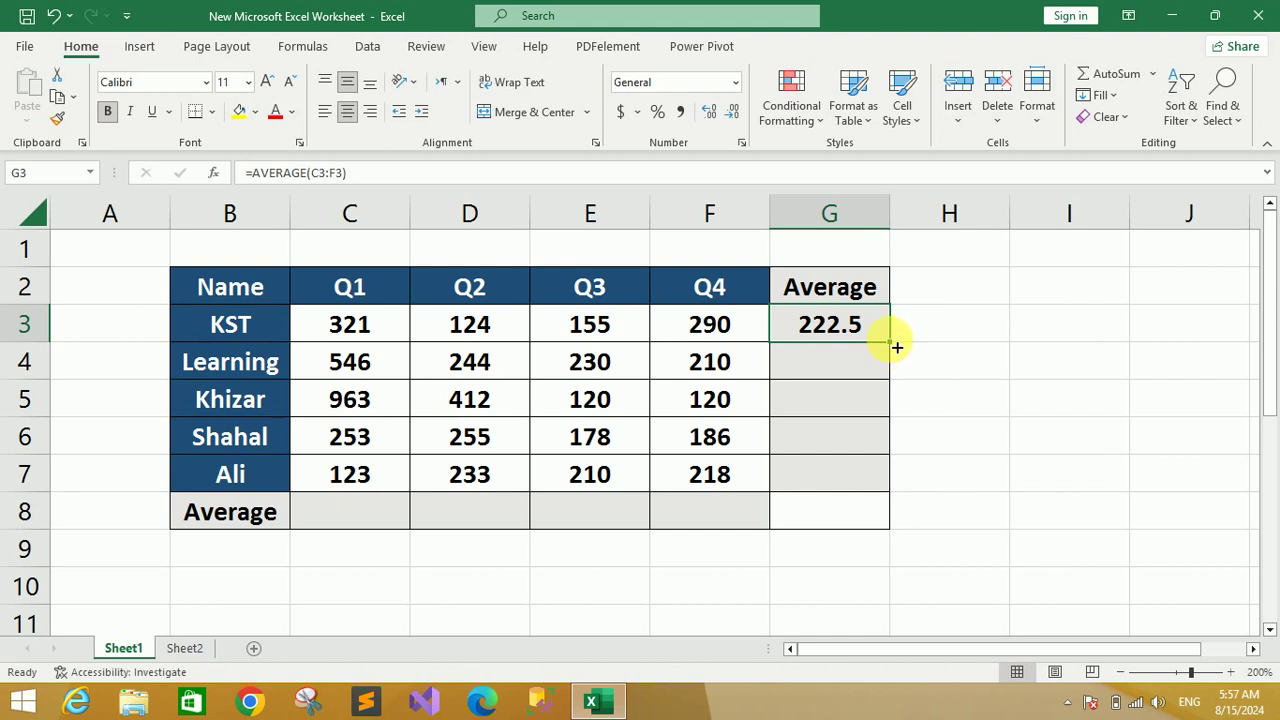
drag(897, 347, 887, 492)
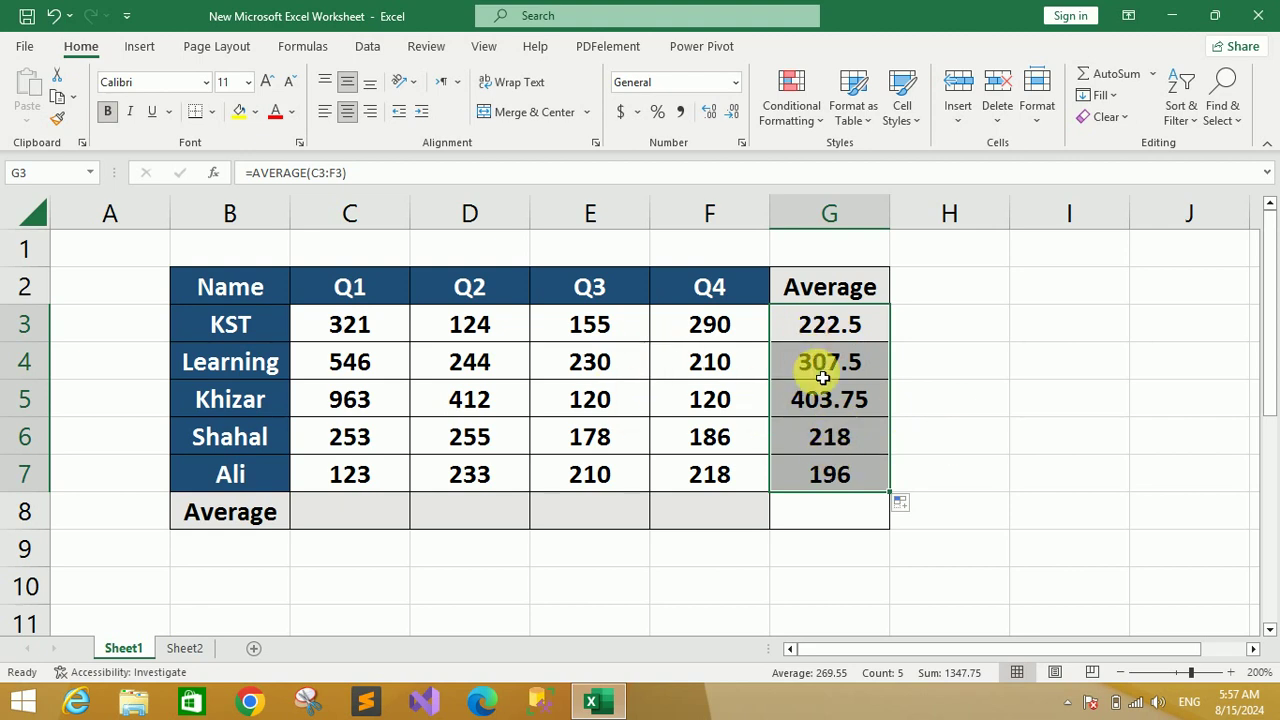
click(340, 516)
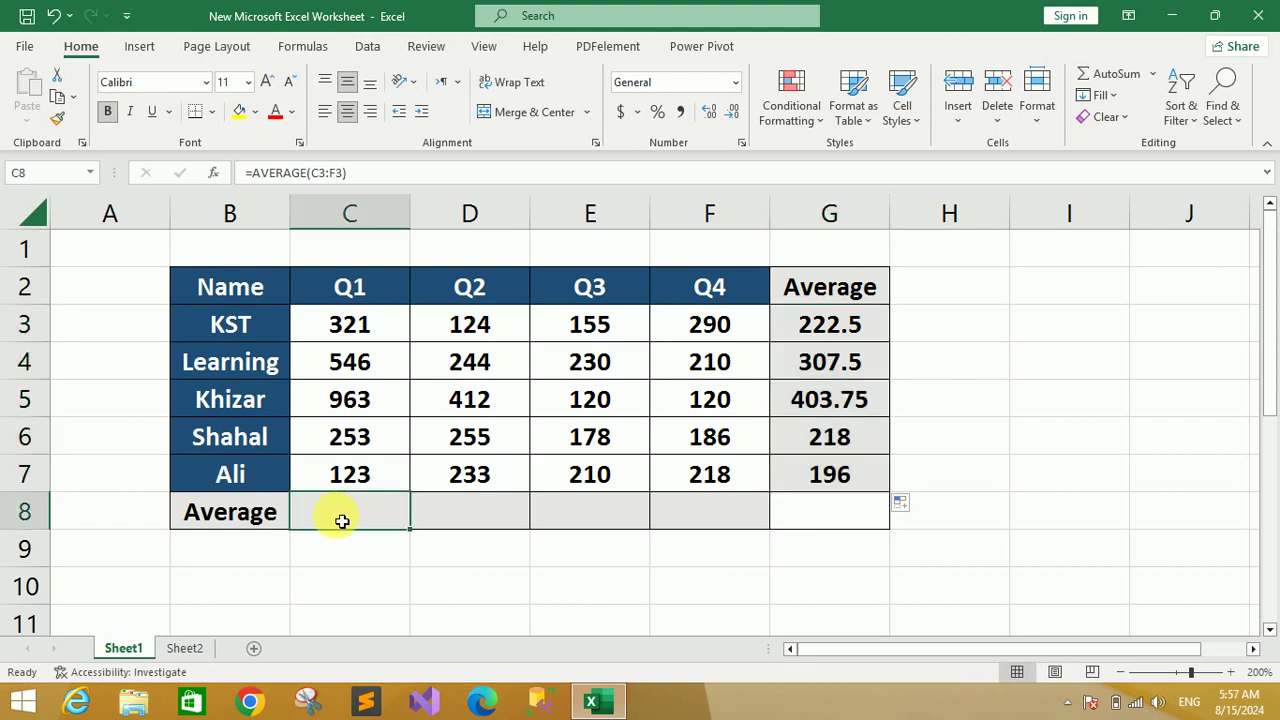
drag(352, 323, 348, 474)
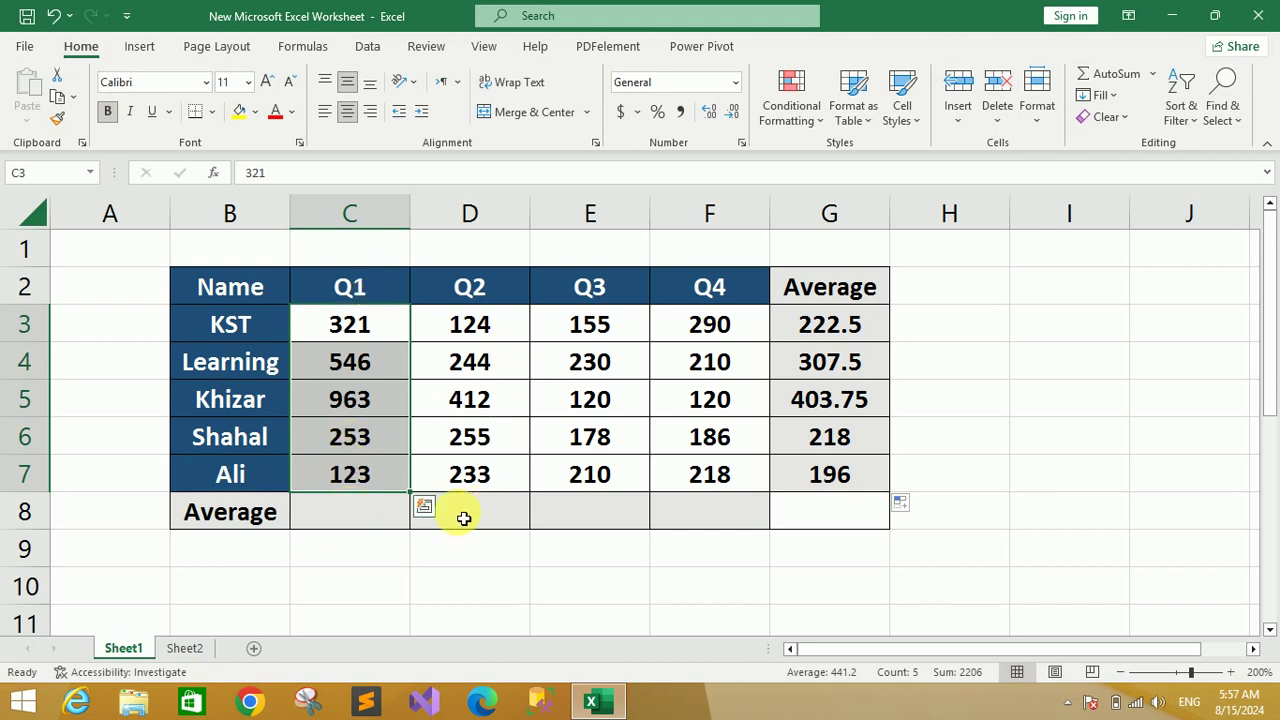
click(366, 515)
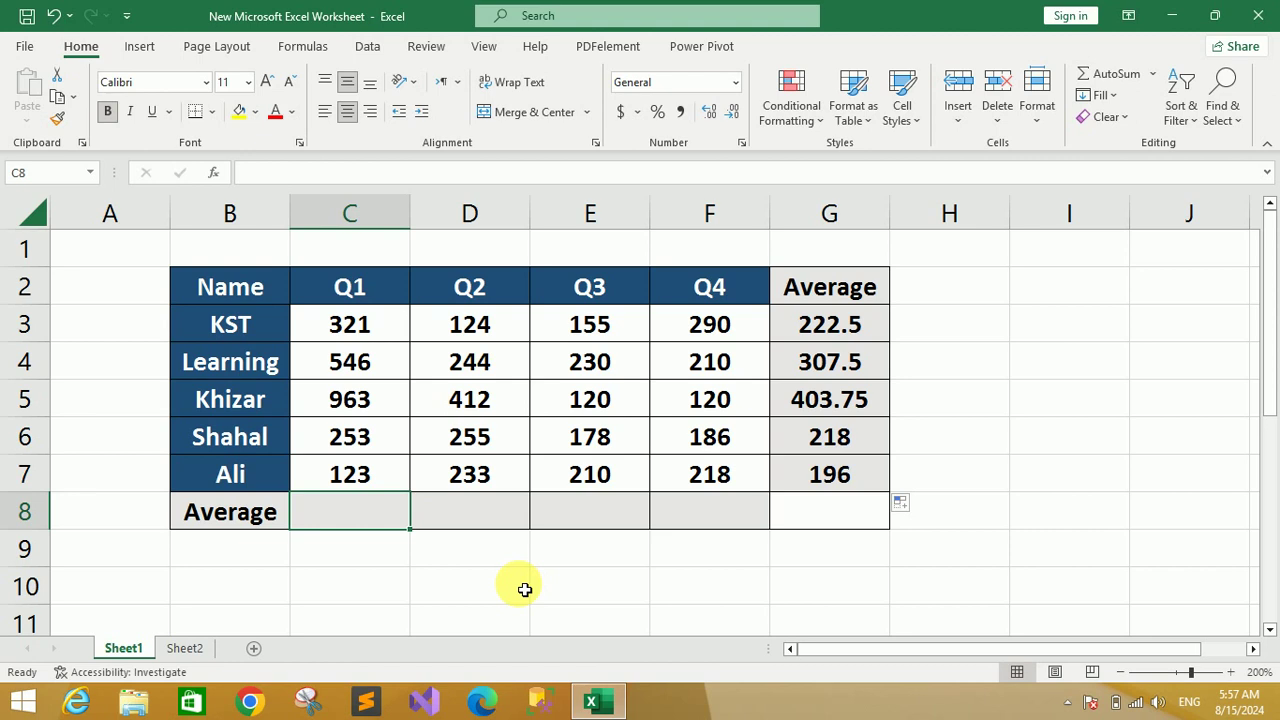
text(=A)
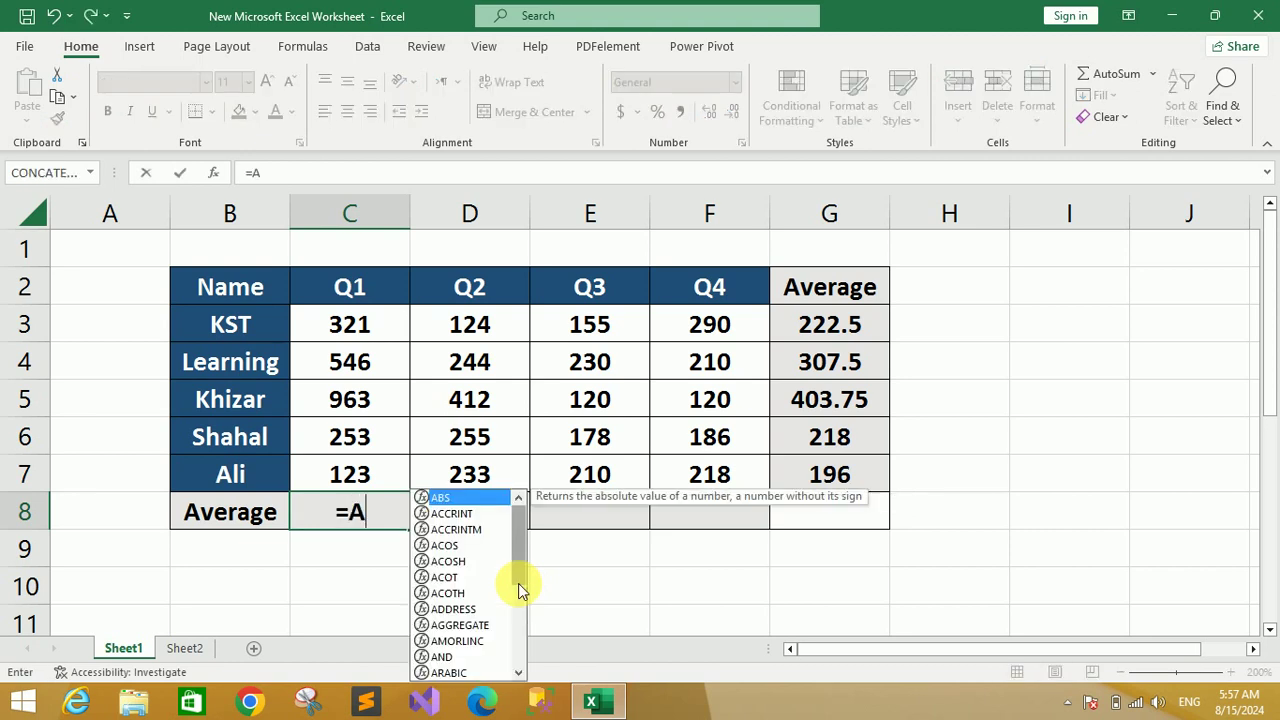
text(VE)
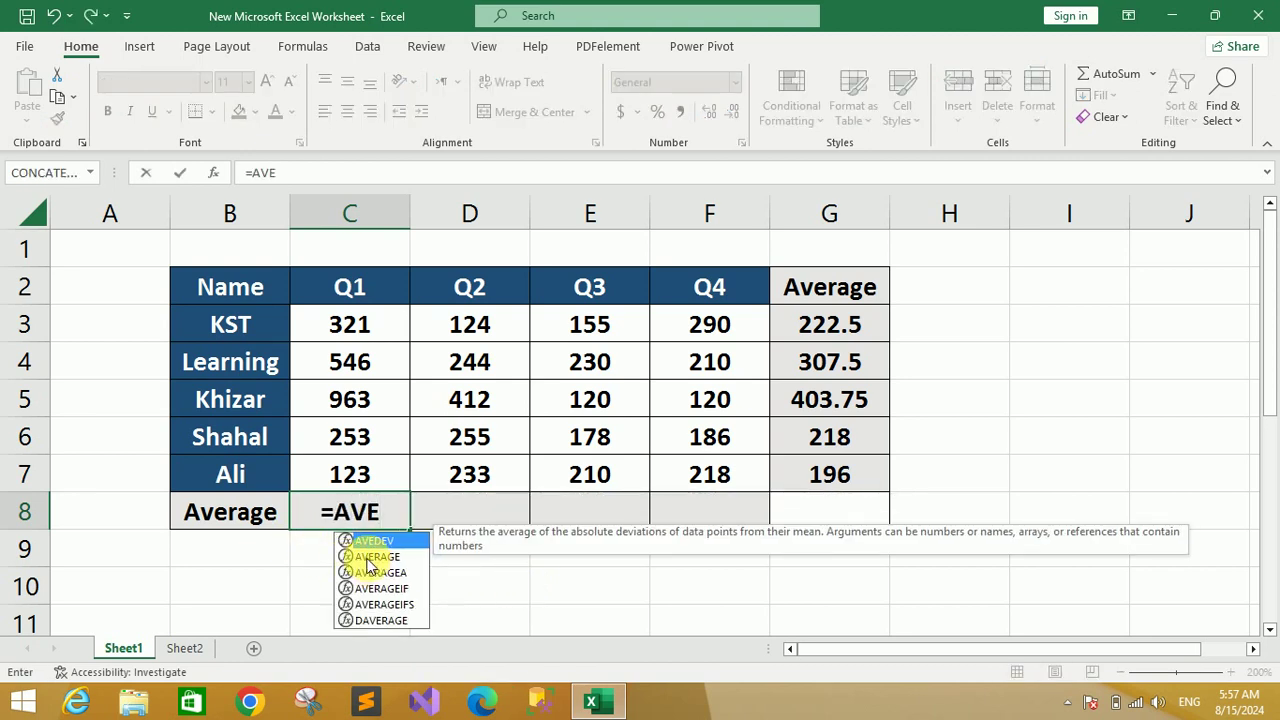
- Enter =AVERAGE(C3:C7) in C8 so the Q1 average shows 441.2
double_click(372, 557)
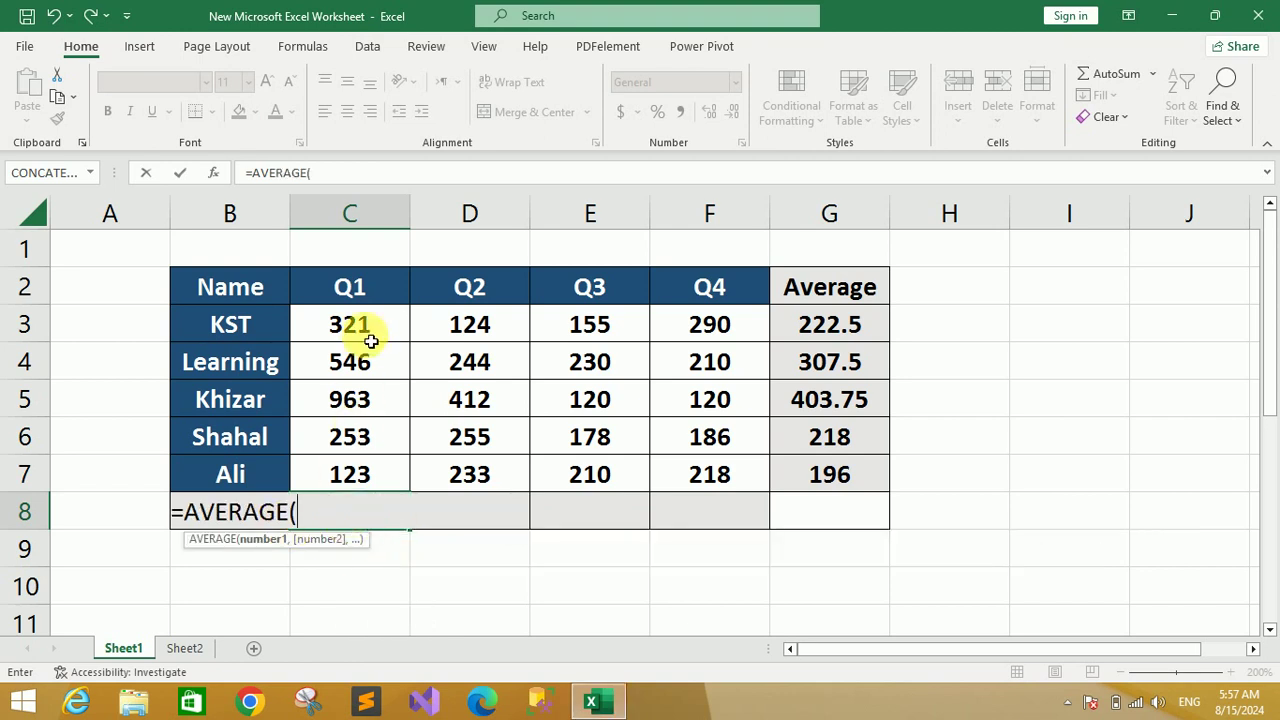
drag(371, 326, 371, 470)
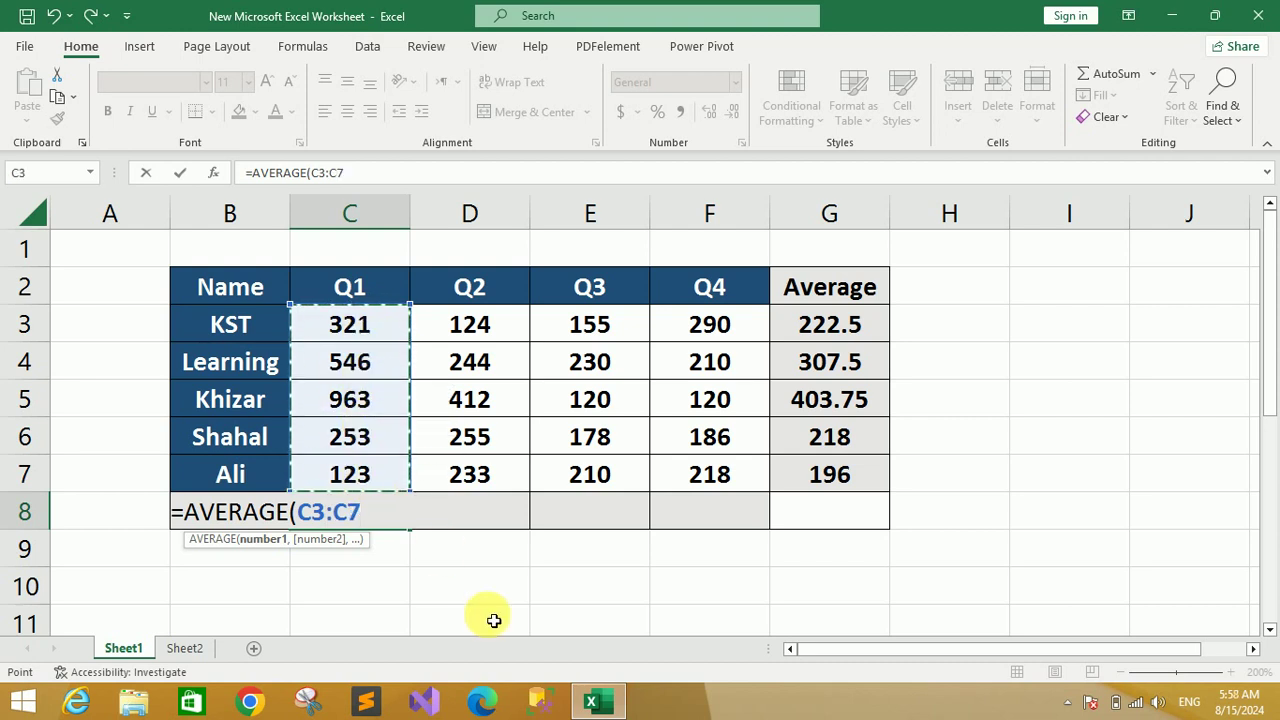
text())
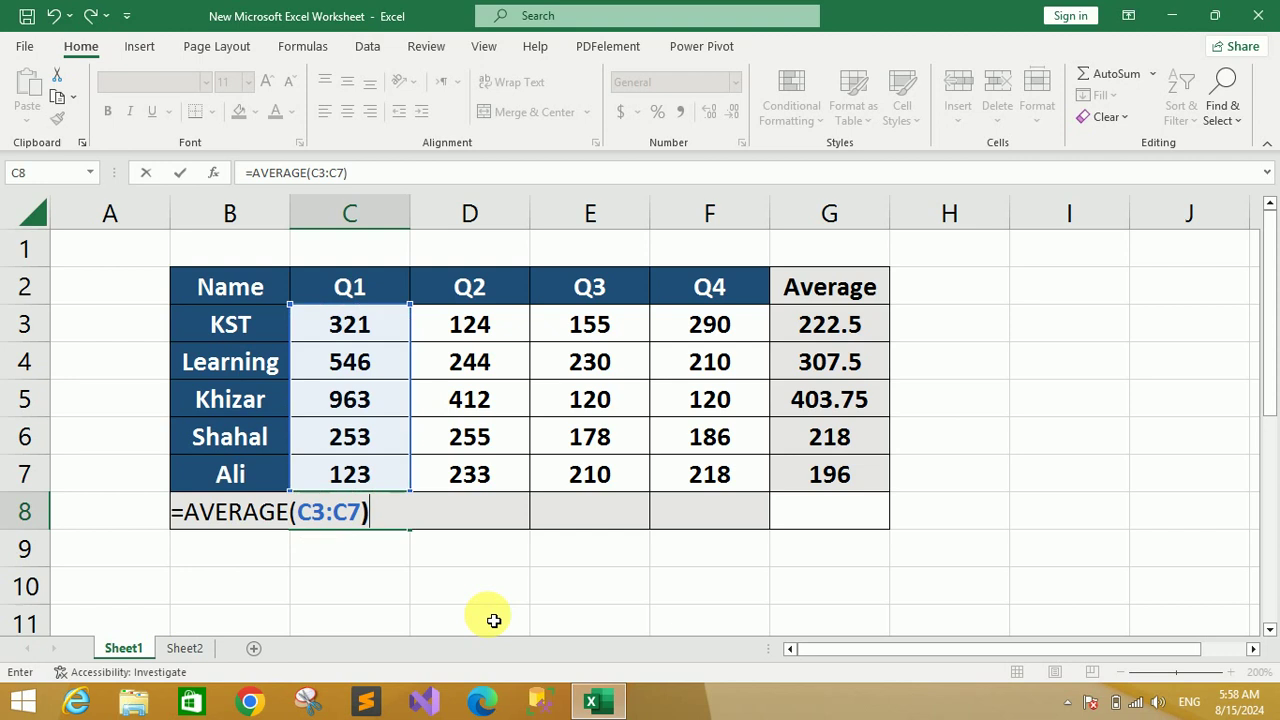
key(Return)
click(395, 520)
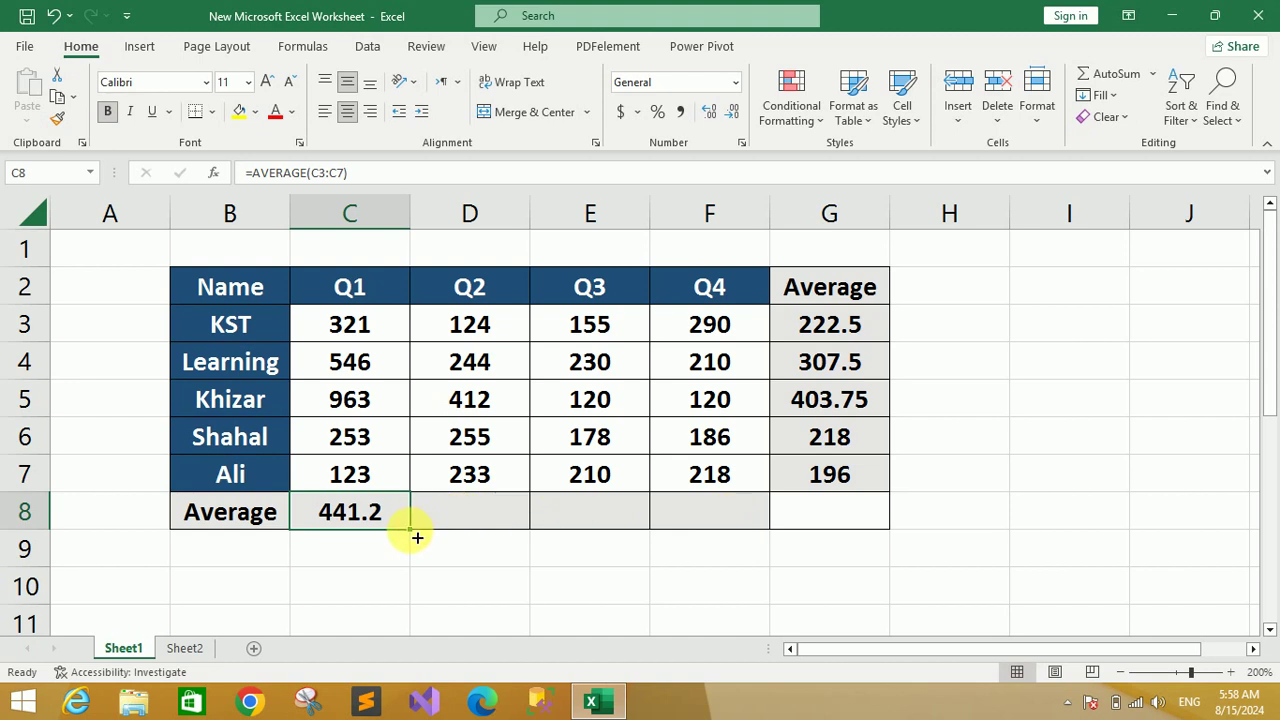
- Copy C8's formula across to F8, giving Q2 253.6, Q3 178.6 and Q4 204.8
drag(417, 537, 611, 532)
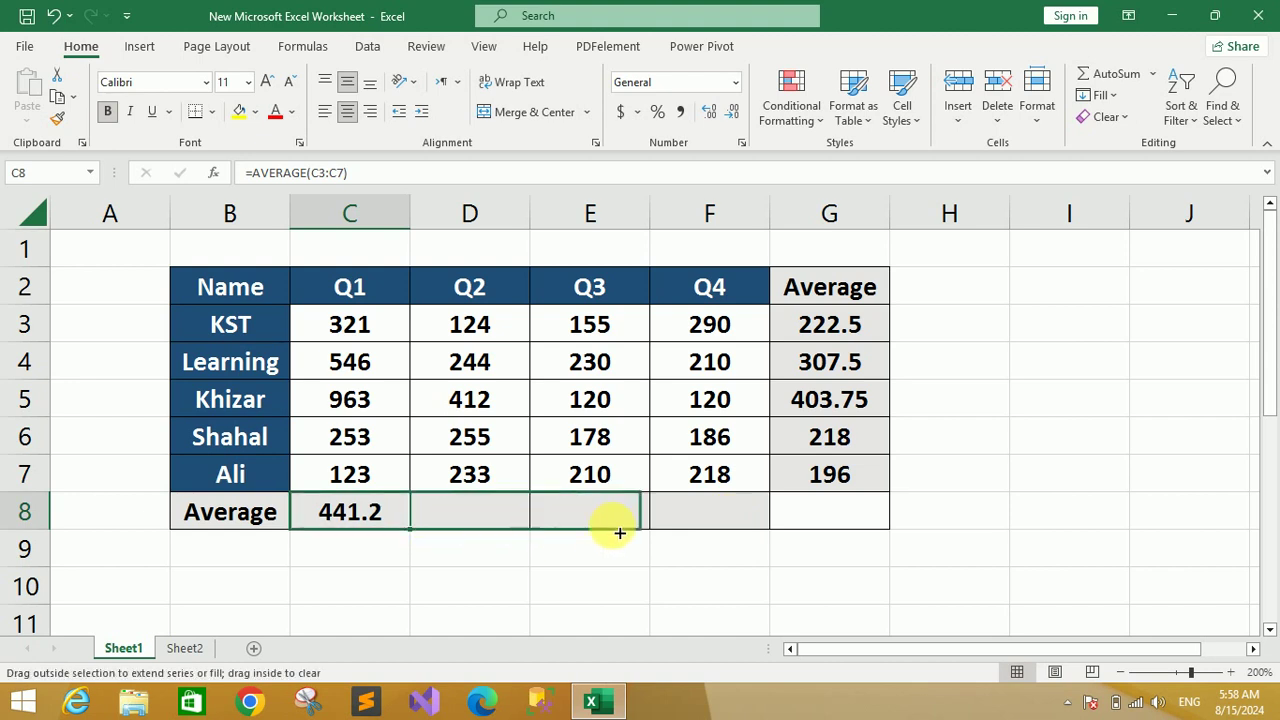
drag(611, 532, 737, 529)
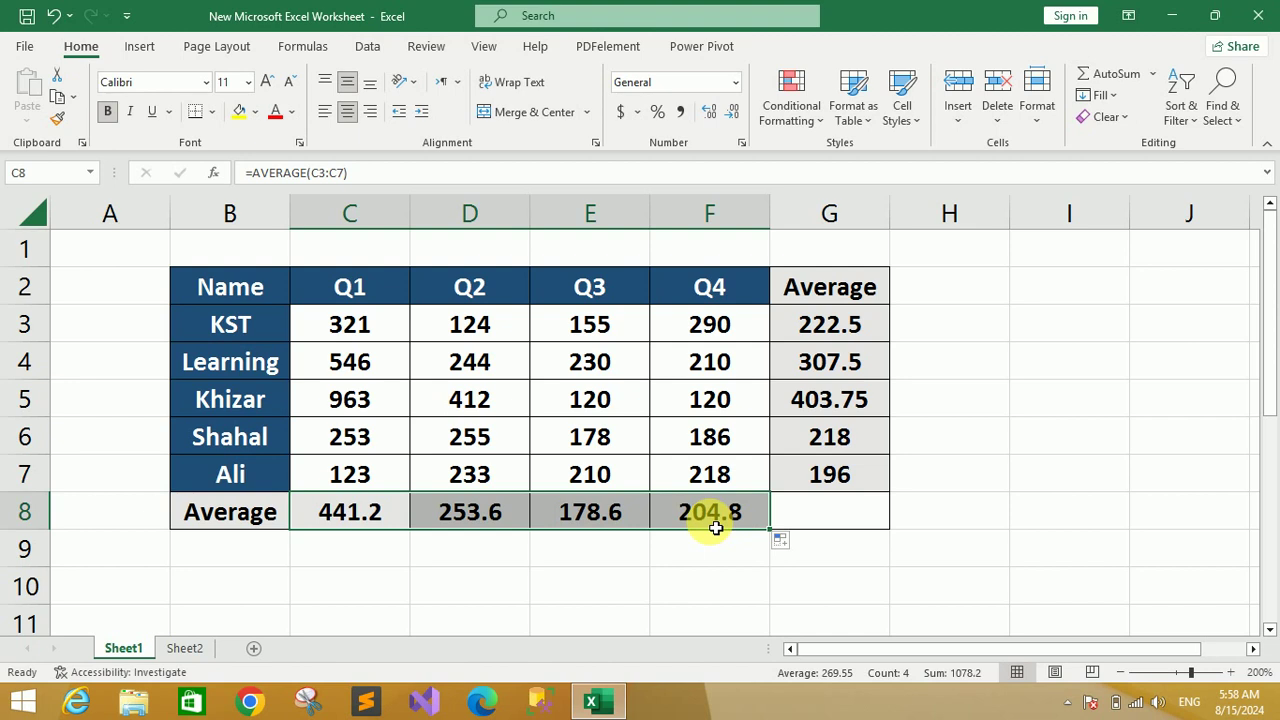
click(616, 553)
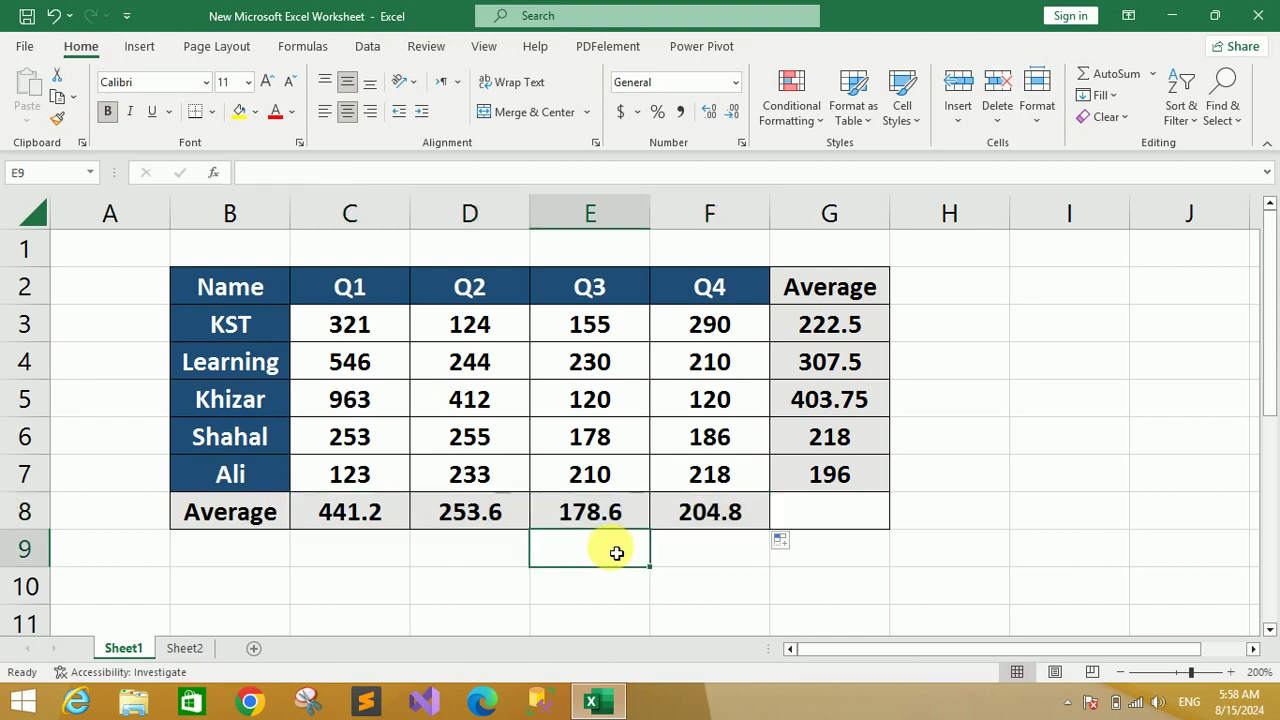
click(662, 556)
click(830, 563)
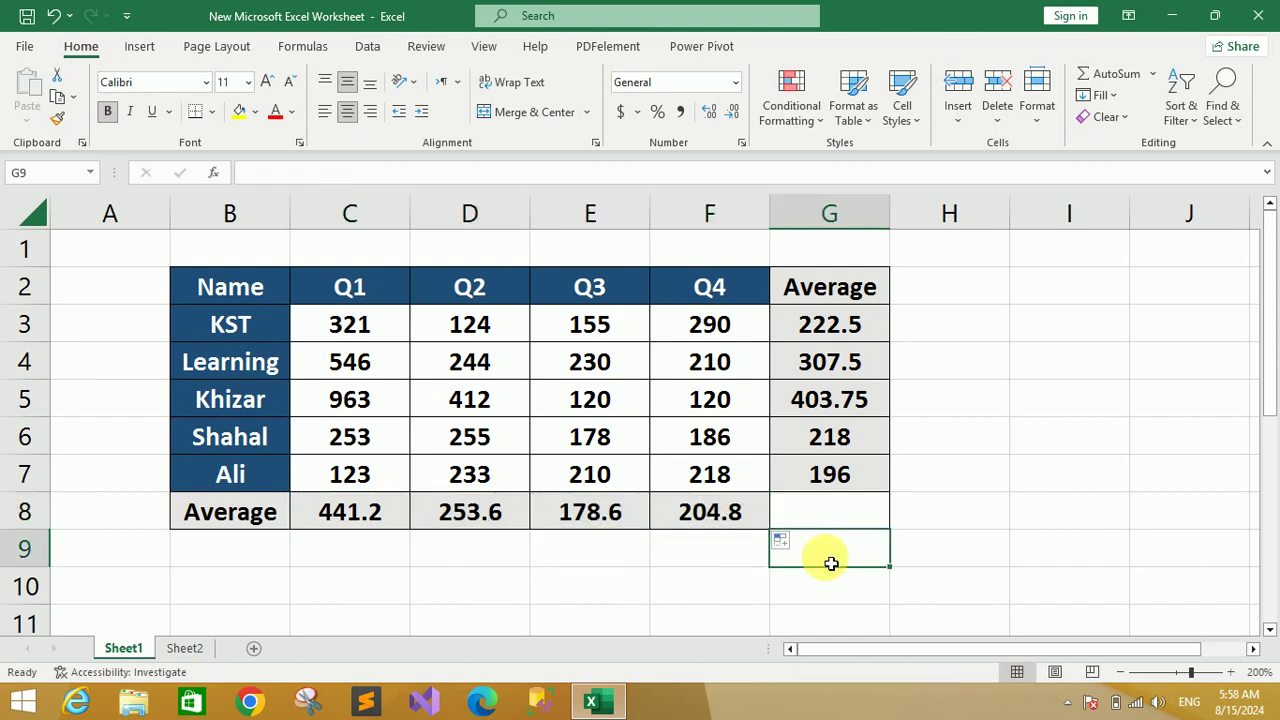